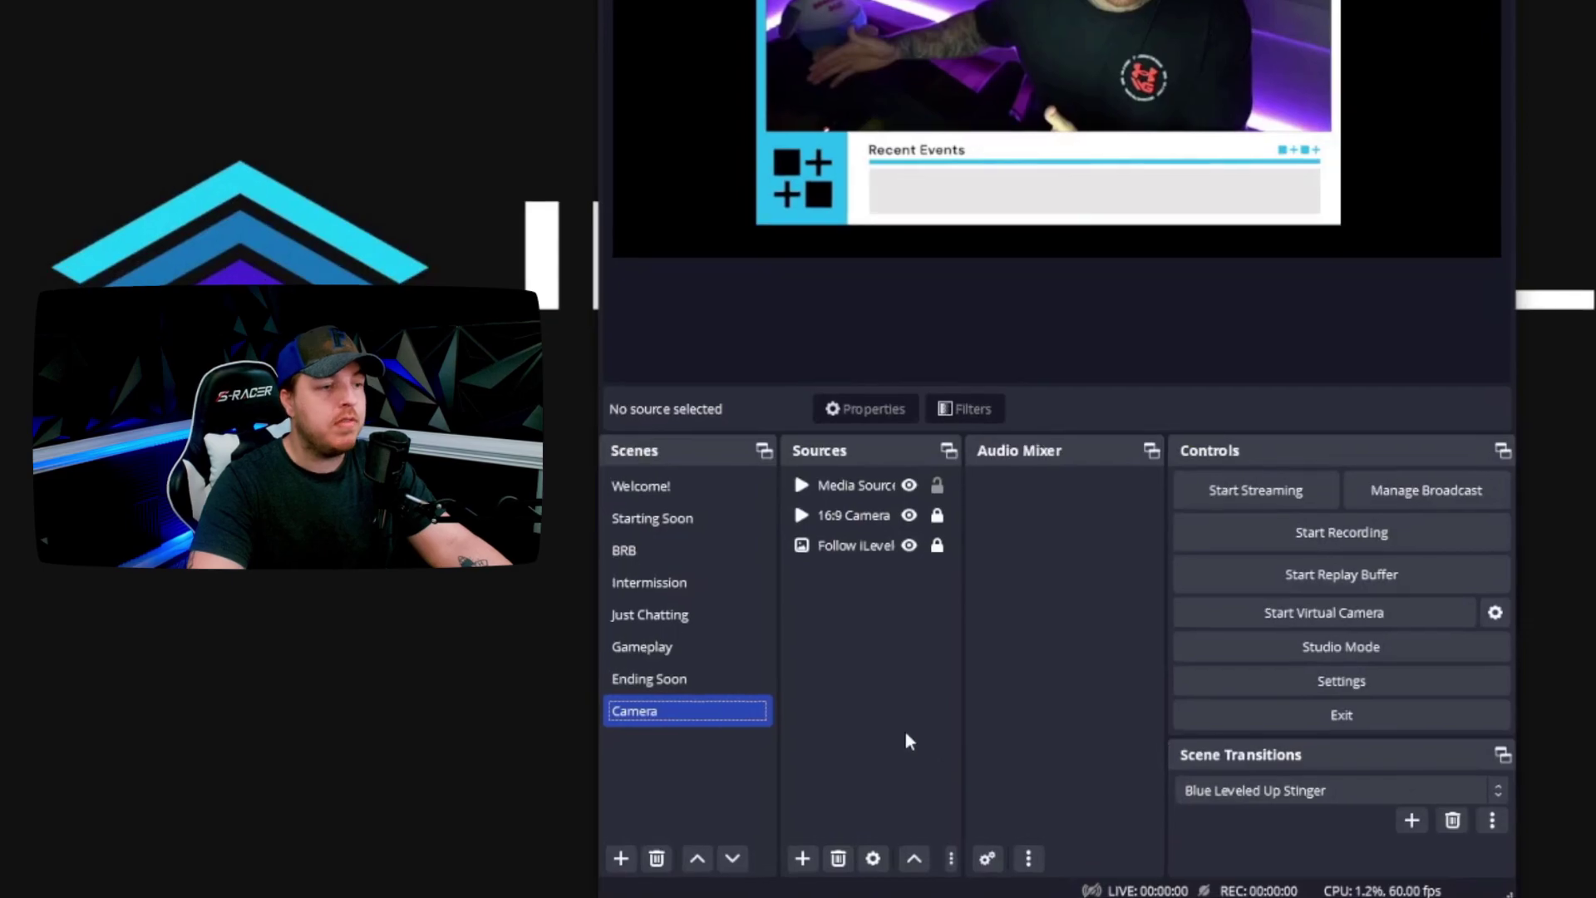
Step: Create a new scene called '4:5 Camera' from the Scenes dock
left_click(874, 515)
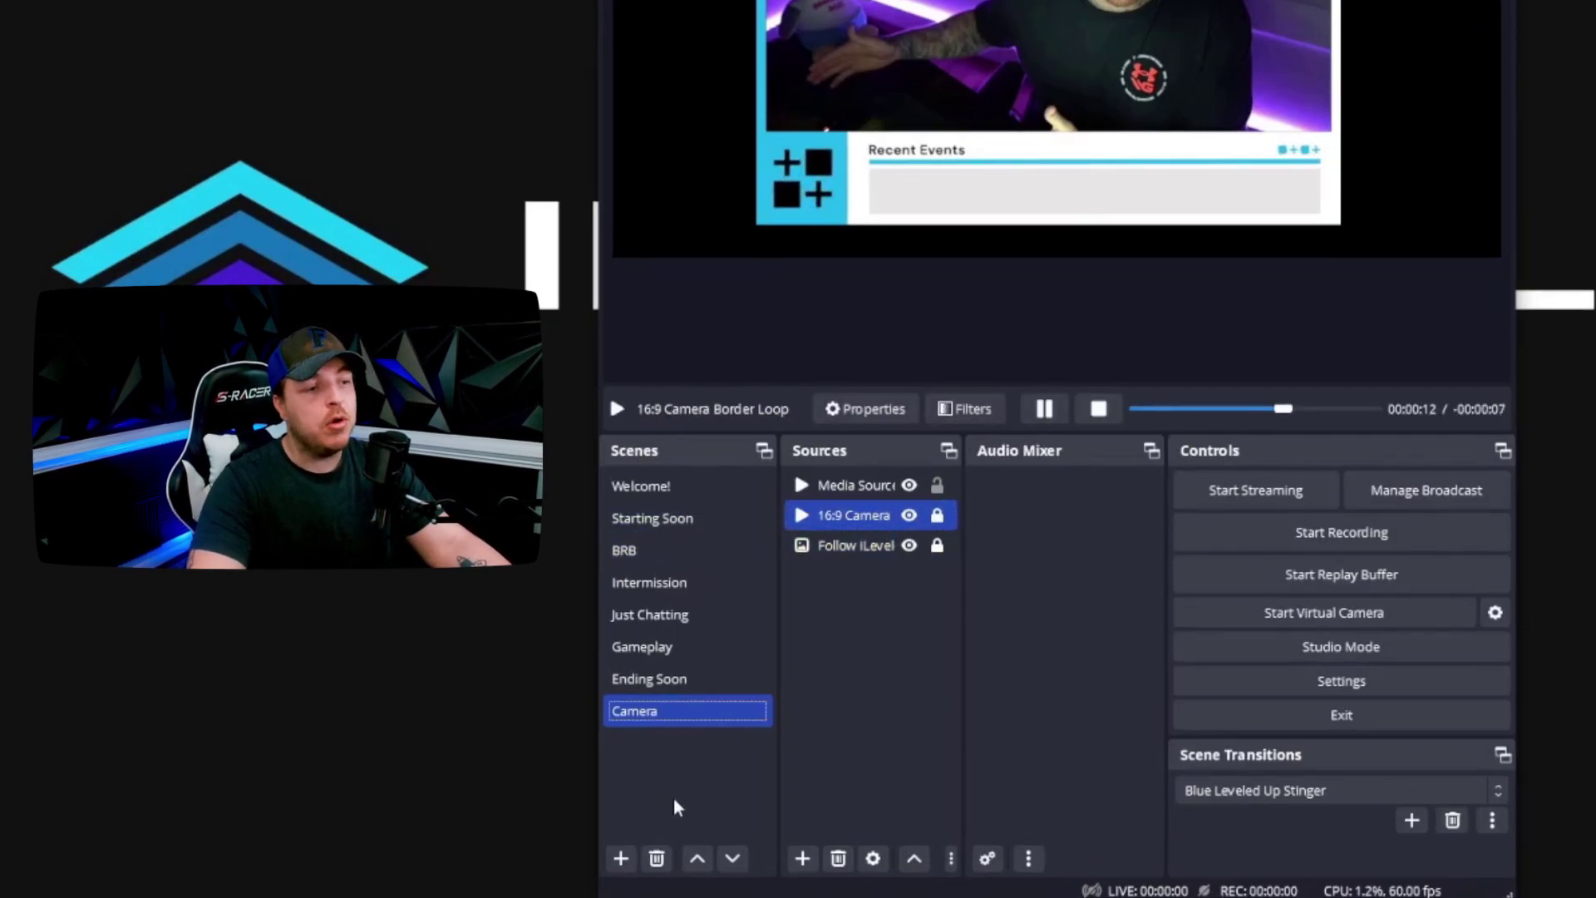
right_click(673, 799)
left_click(633, 809)
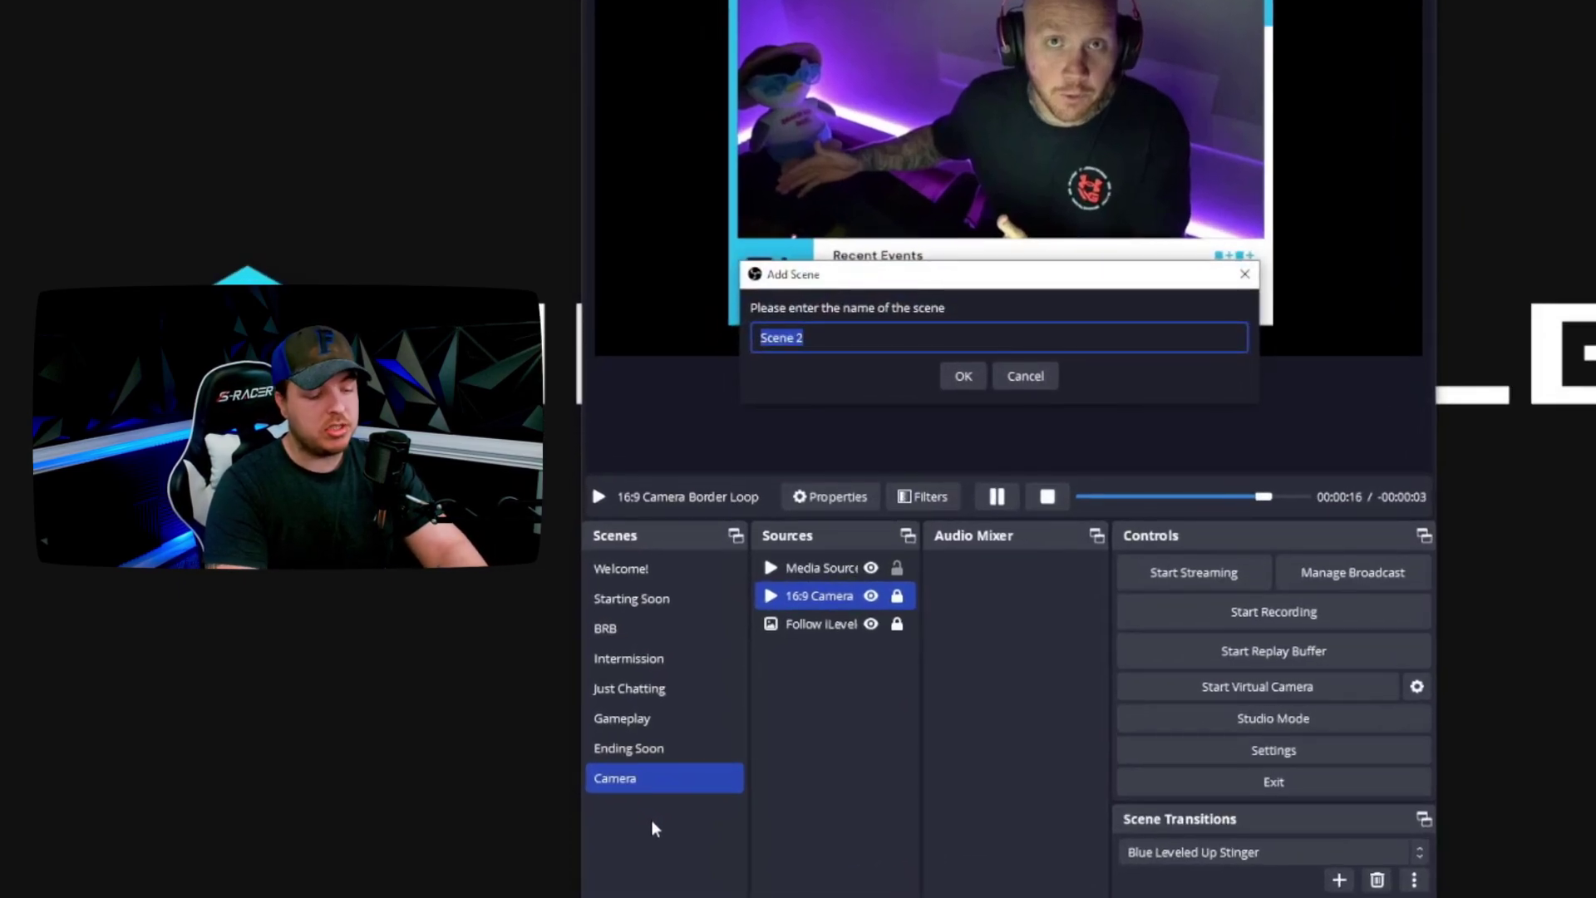
type("Camera")
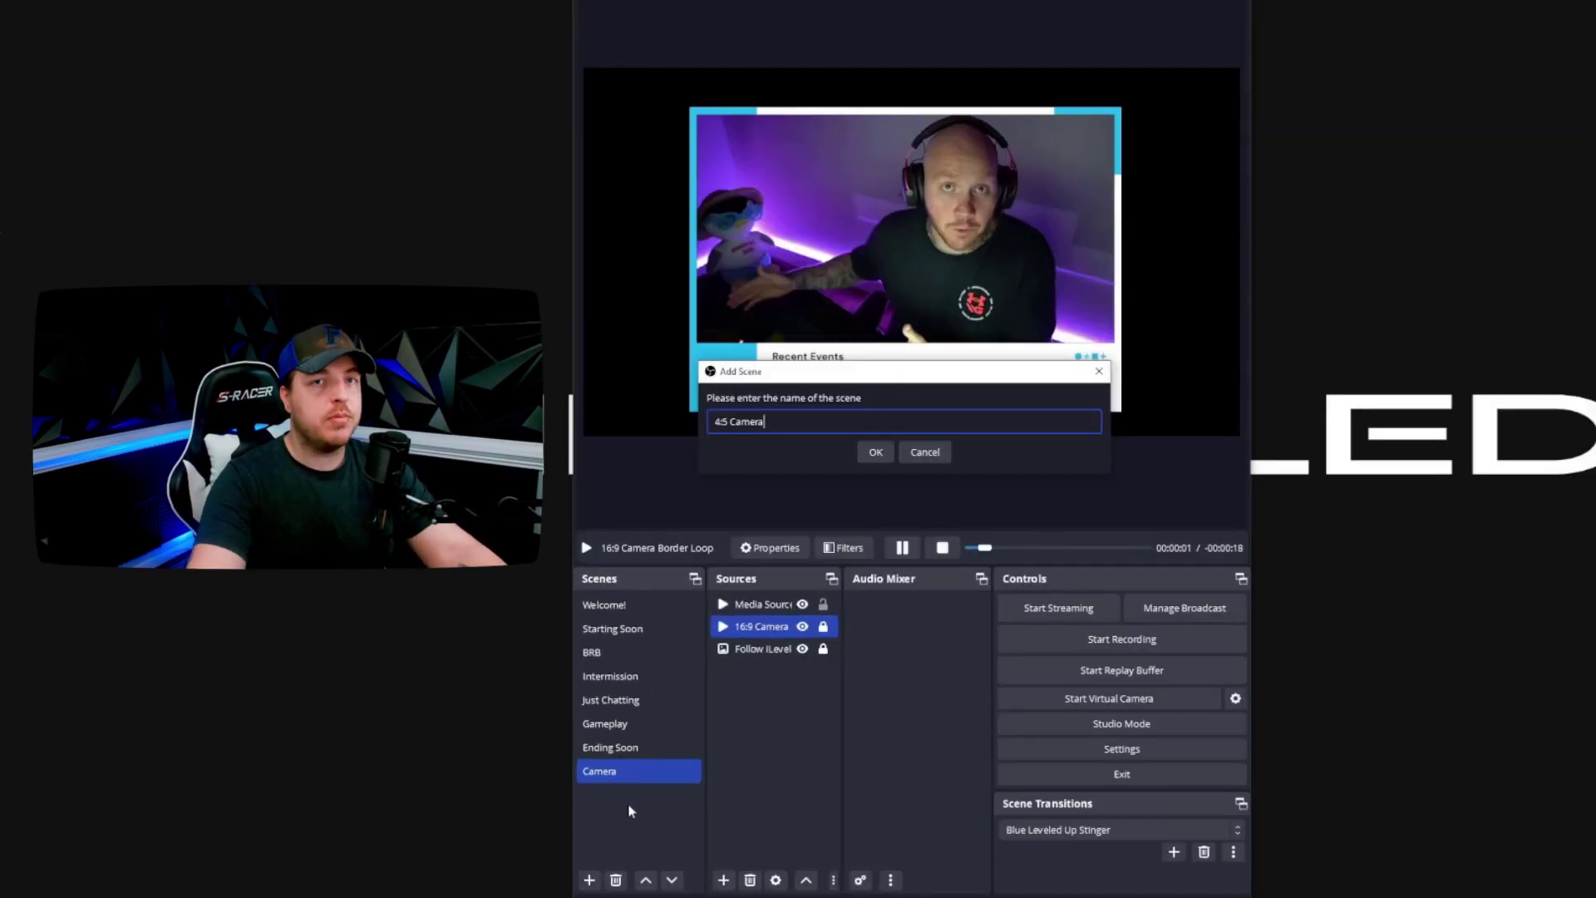
left_click(877, 452)
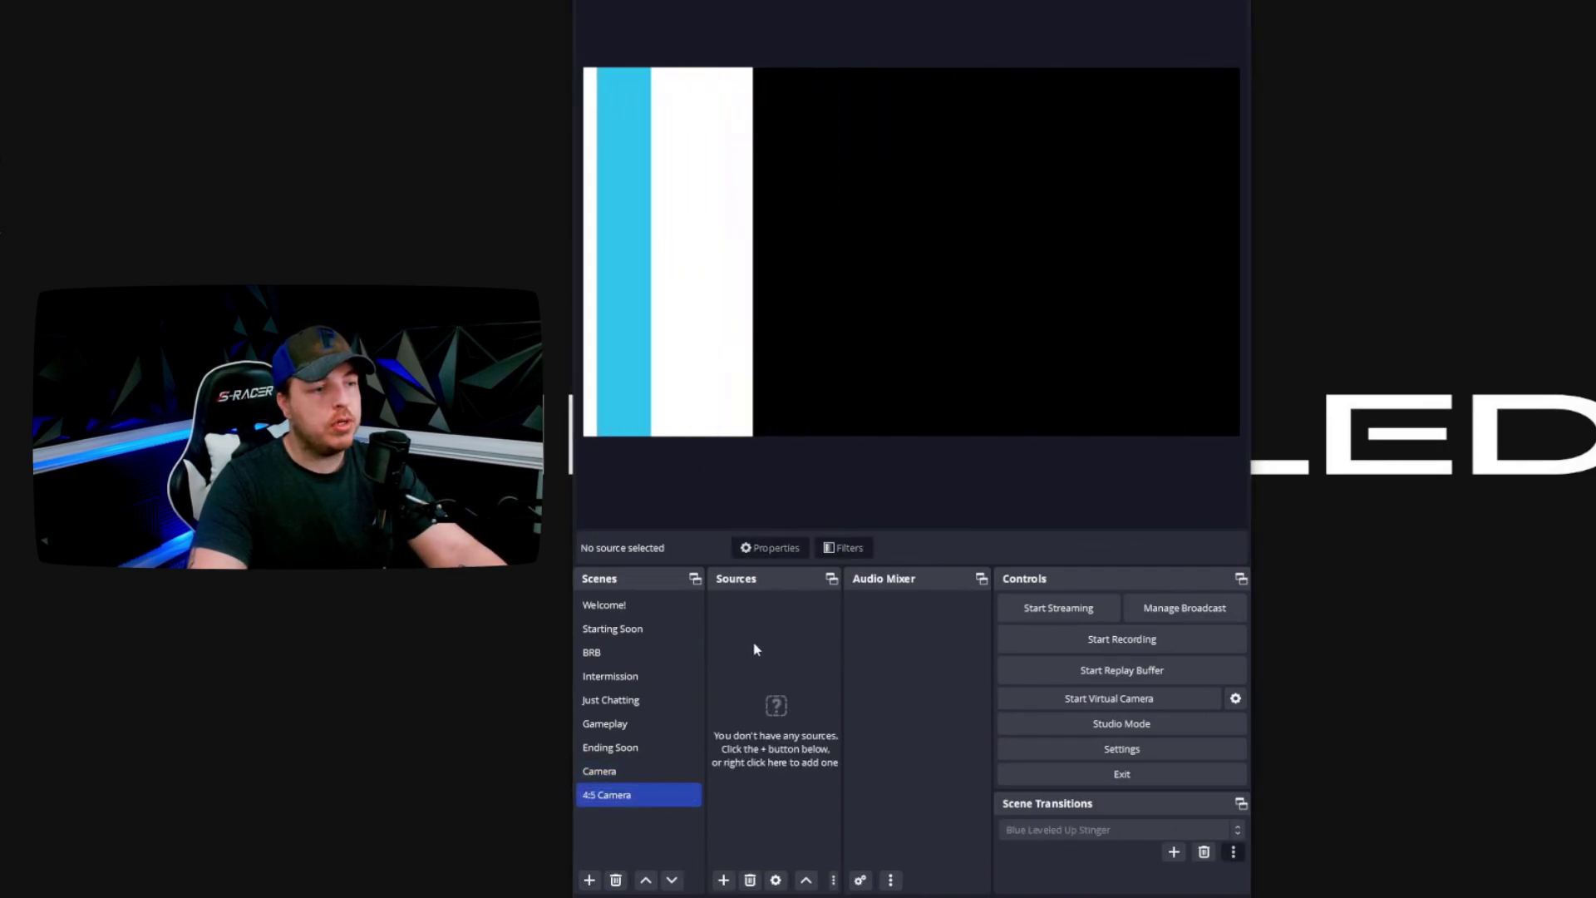
Step: Add the existing webcam image and existing 16:9 Camera Border Loop media source
right_click(773, 649)
mouse_move(873, 532)
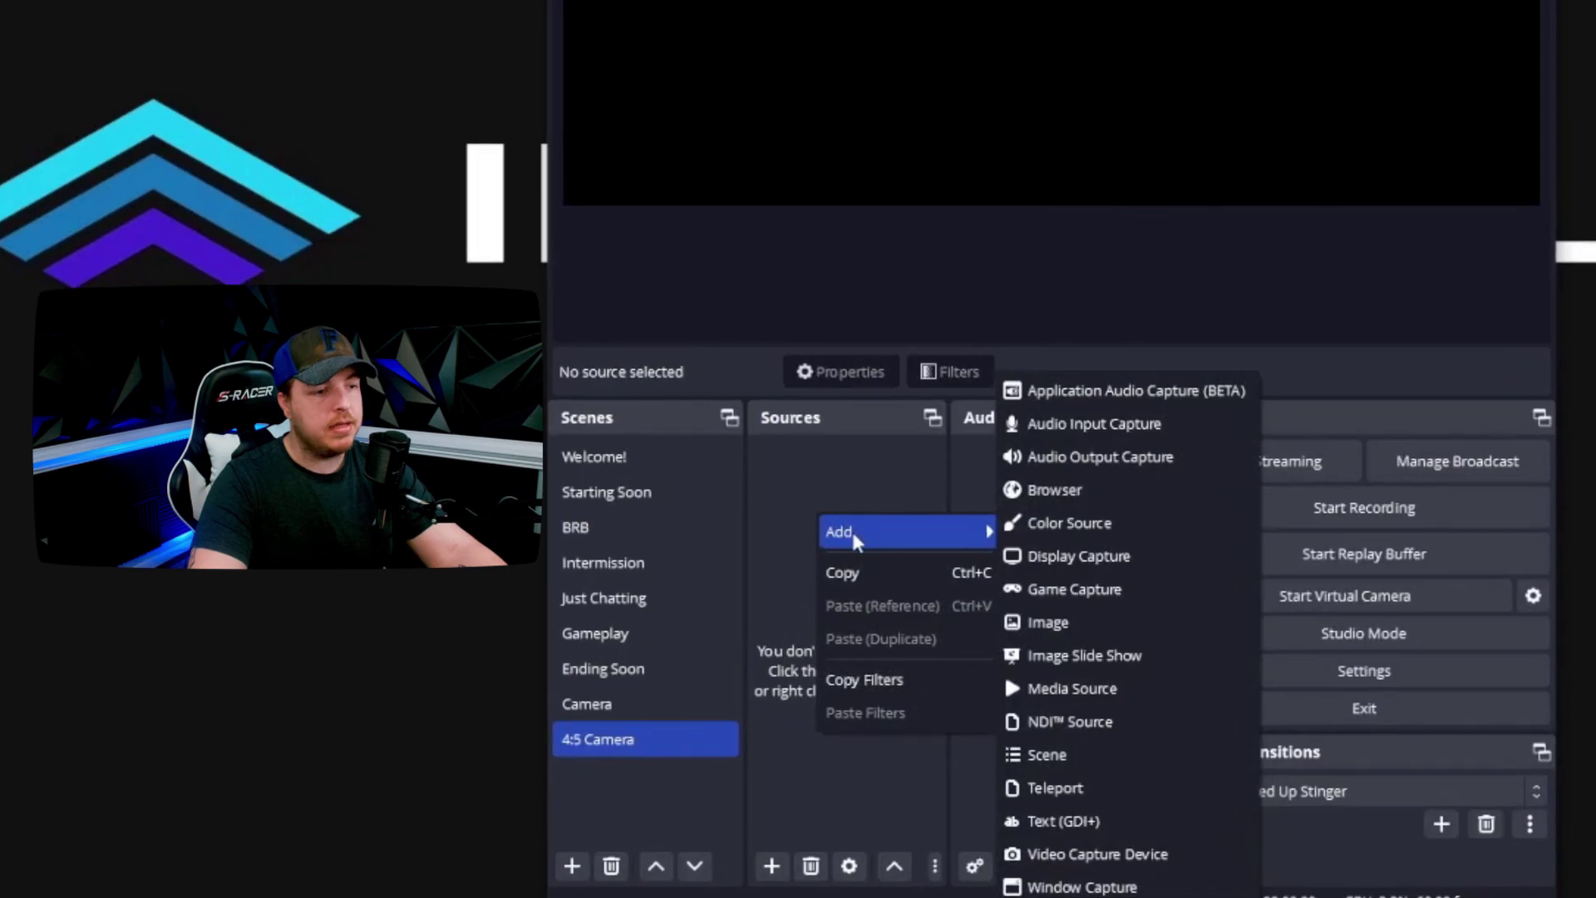
left_click(1083, 621)
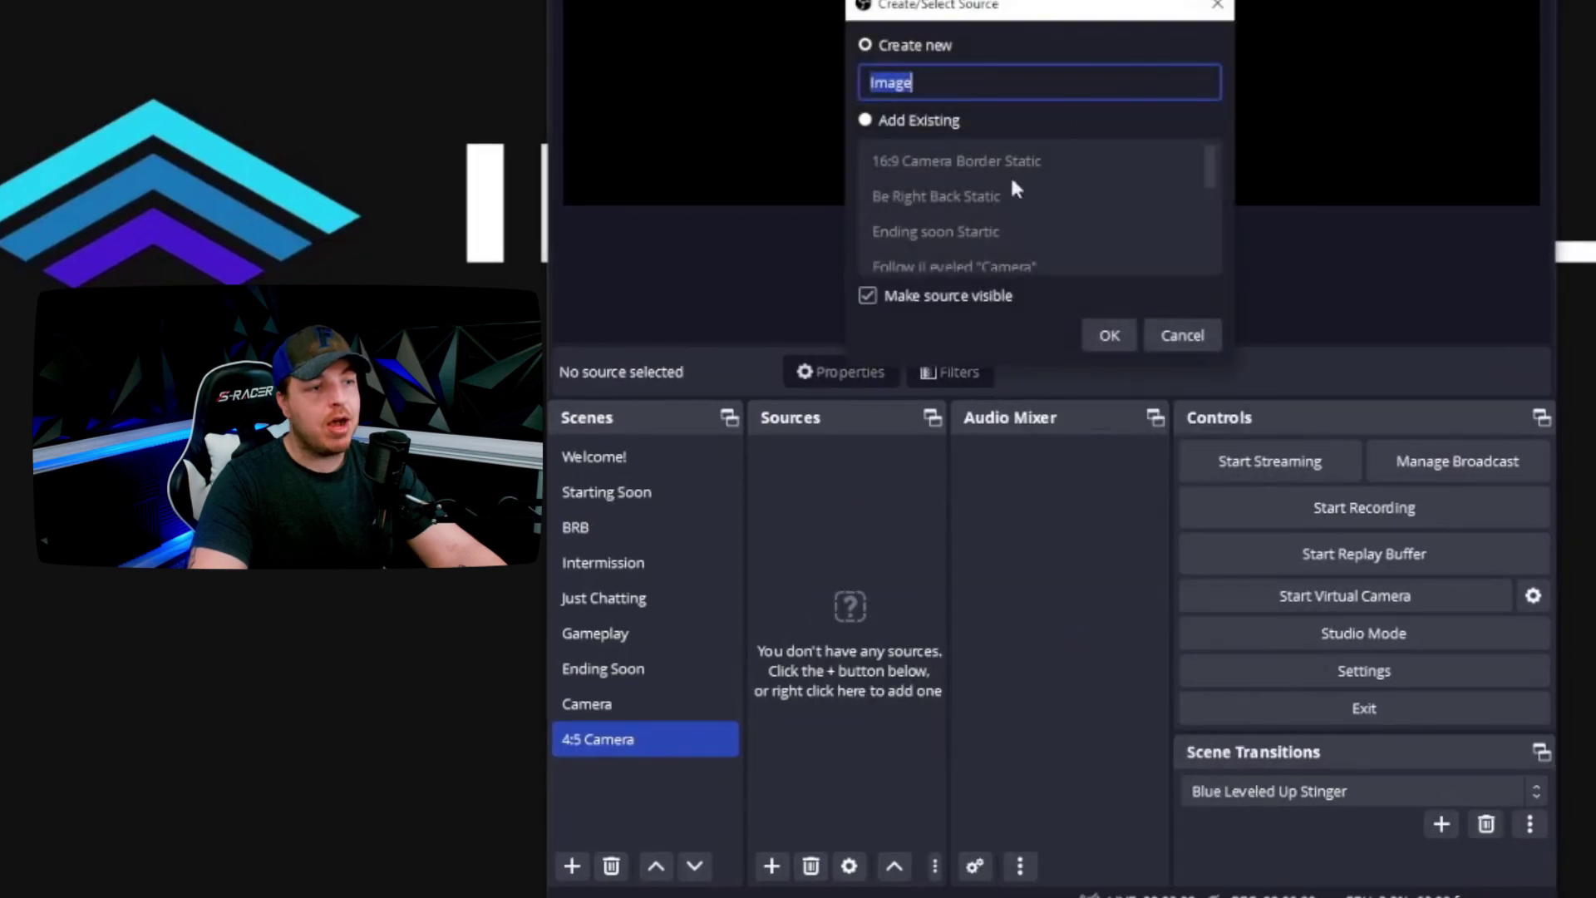
left_click(864, 120)
left_click(954, 161)
left_click(1109, 334)
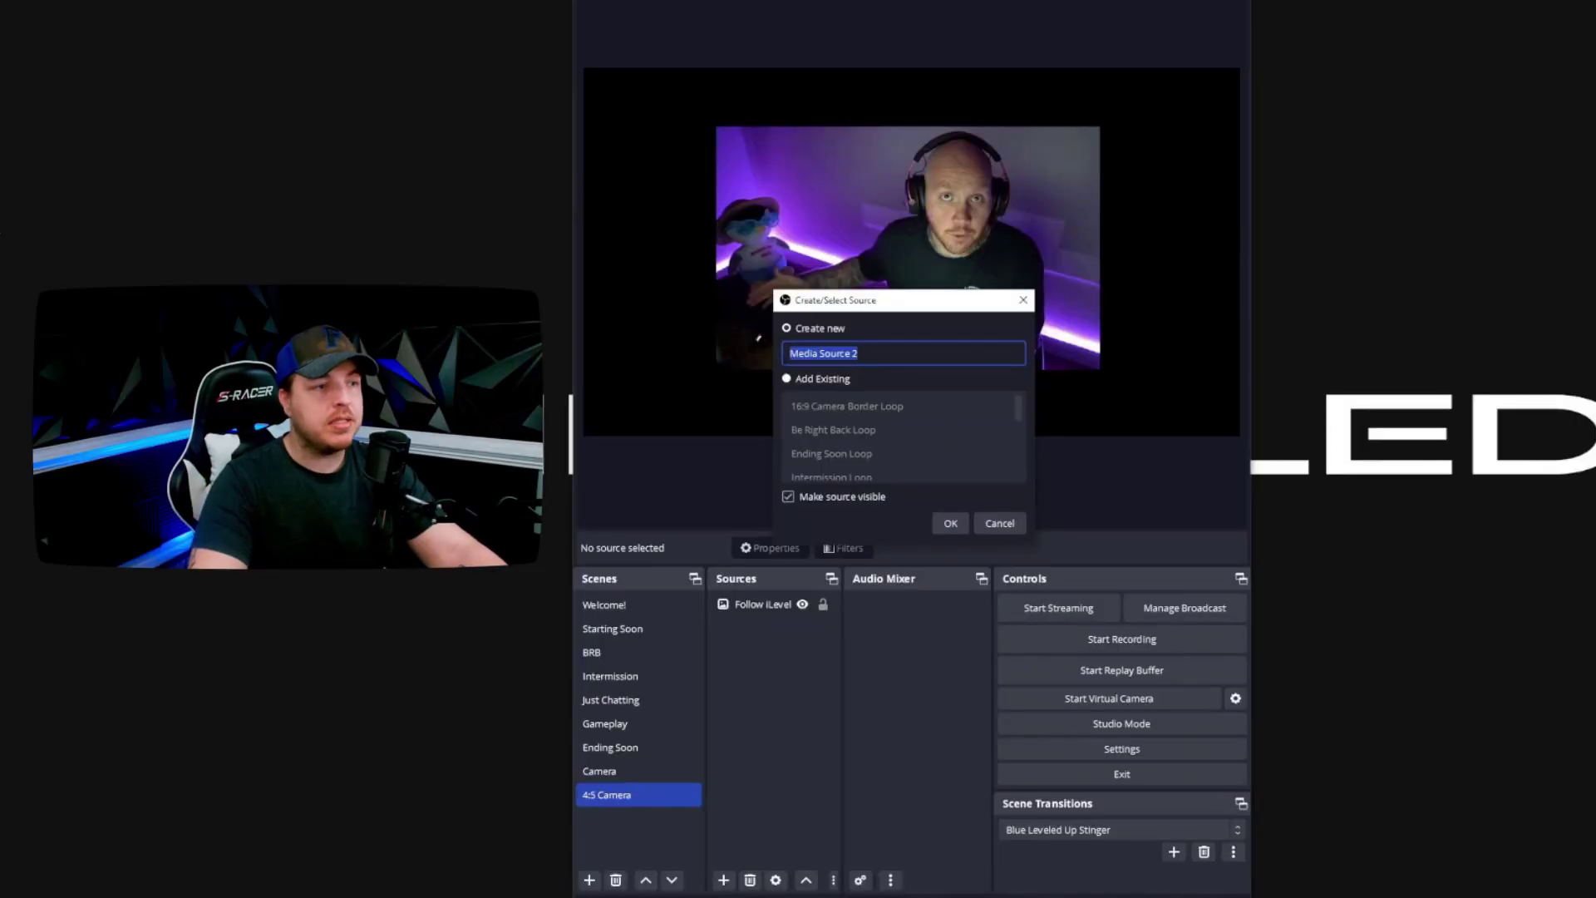
left_click(848, 406)
left_click(951, 523)
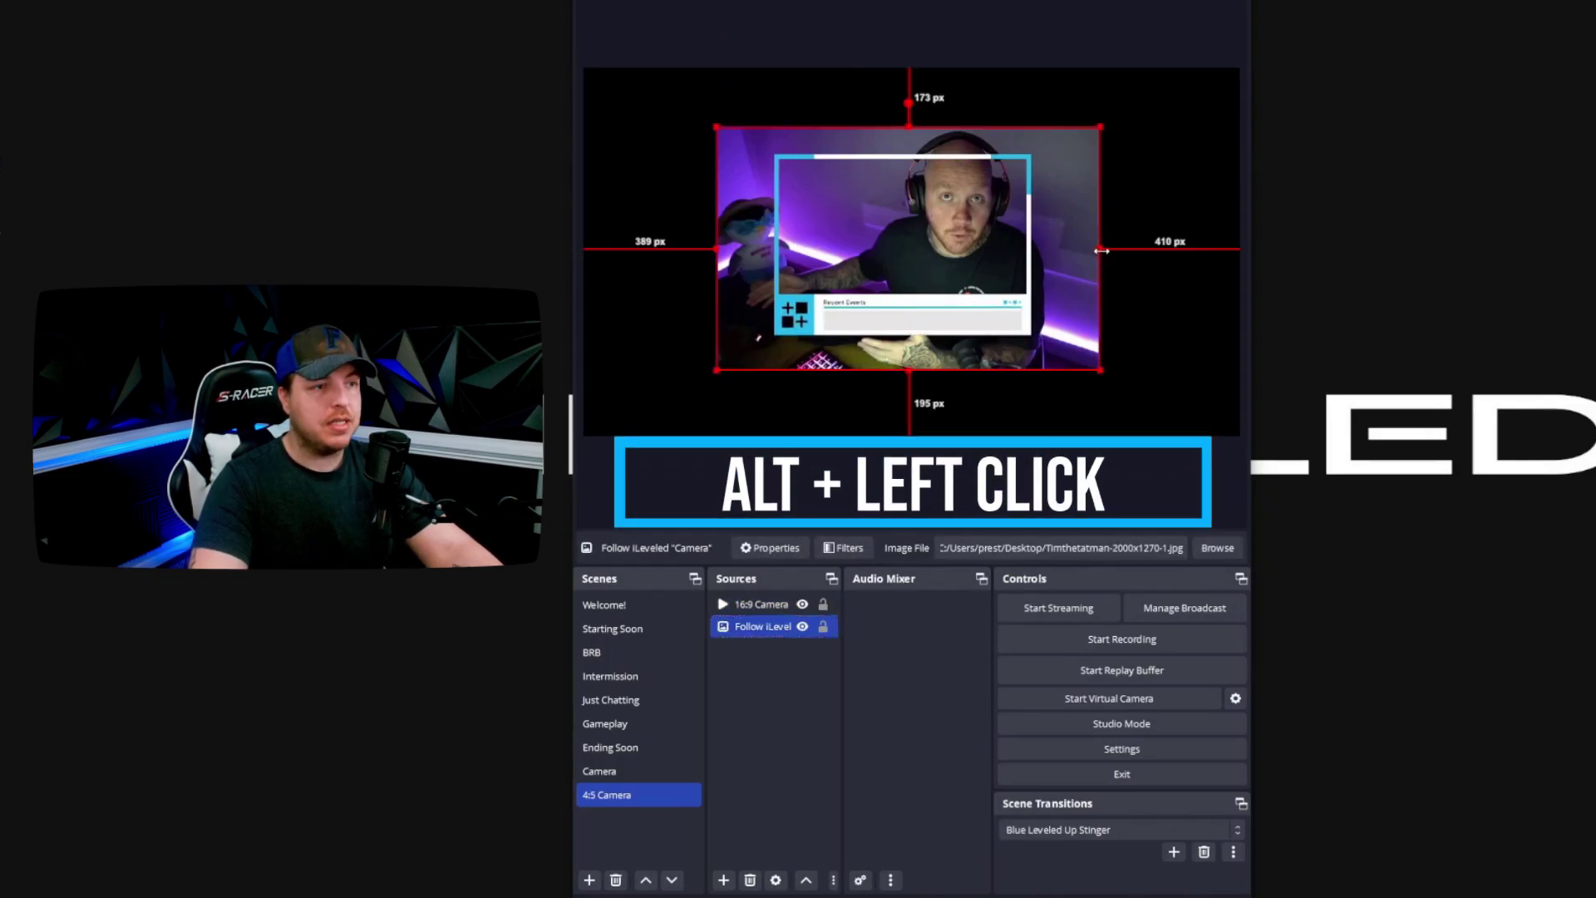
Step: Crop the webcam's sides to a vertical frame and trim the border to a lower Recent Events bar
left_click_drag(1103, 250, 1050, 251, "alt")
left_click_drag(717, 243, 756, 242)
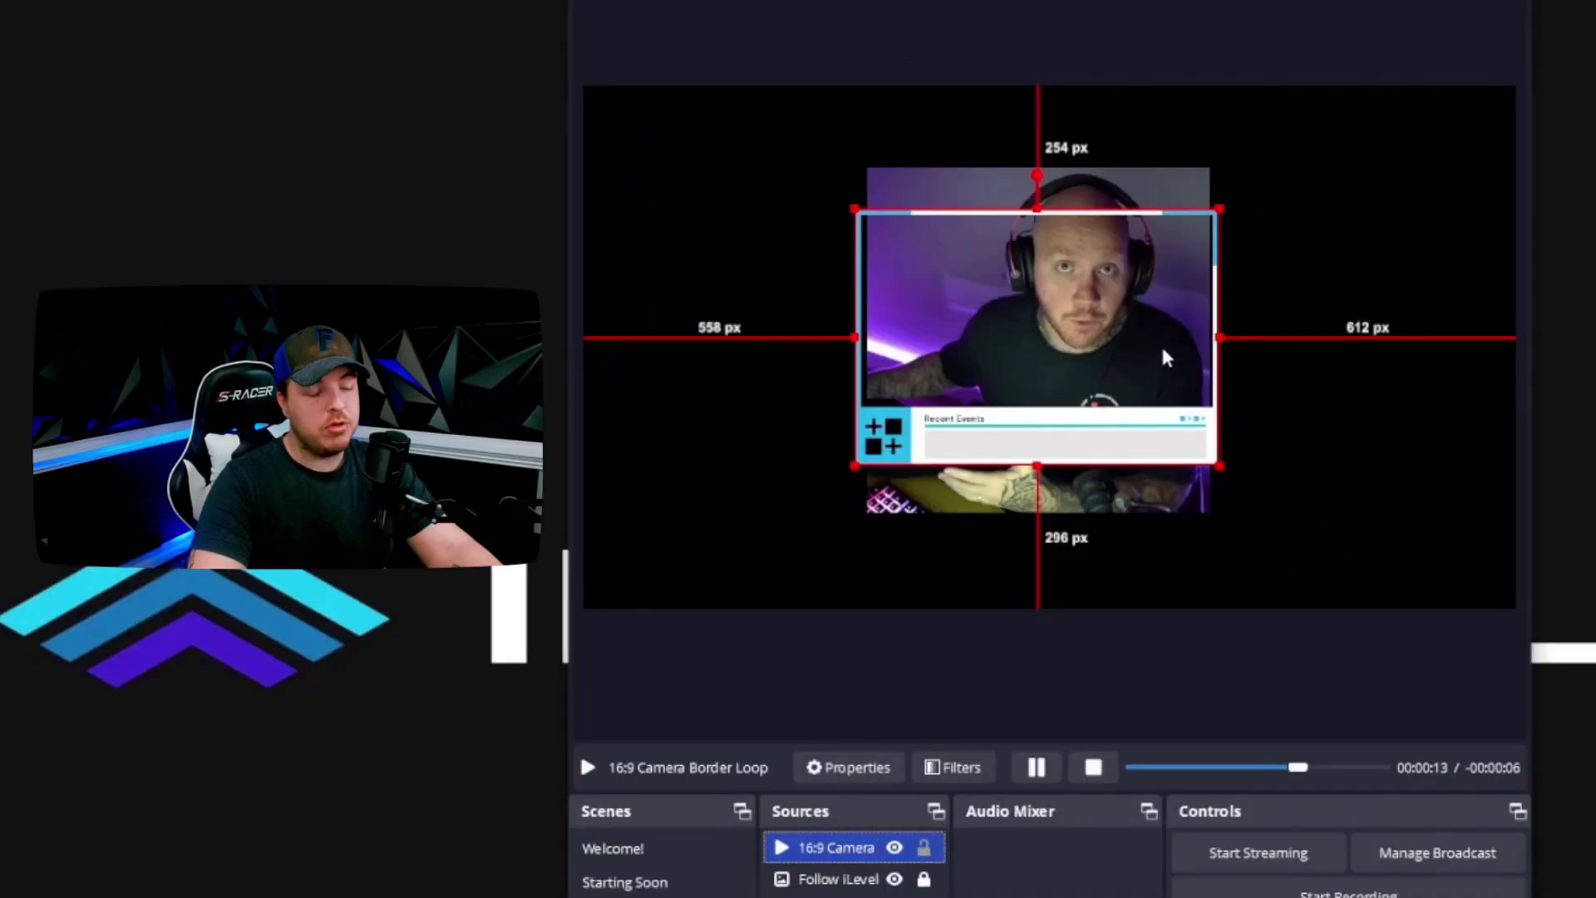
left_click_drag(1038, 213, 1030, 405)
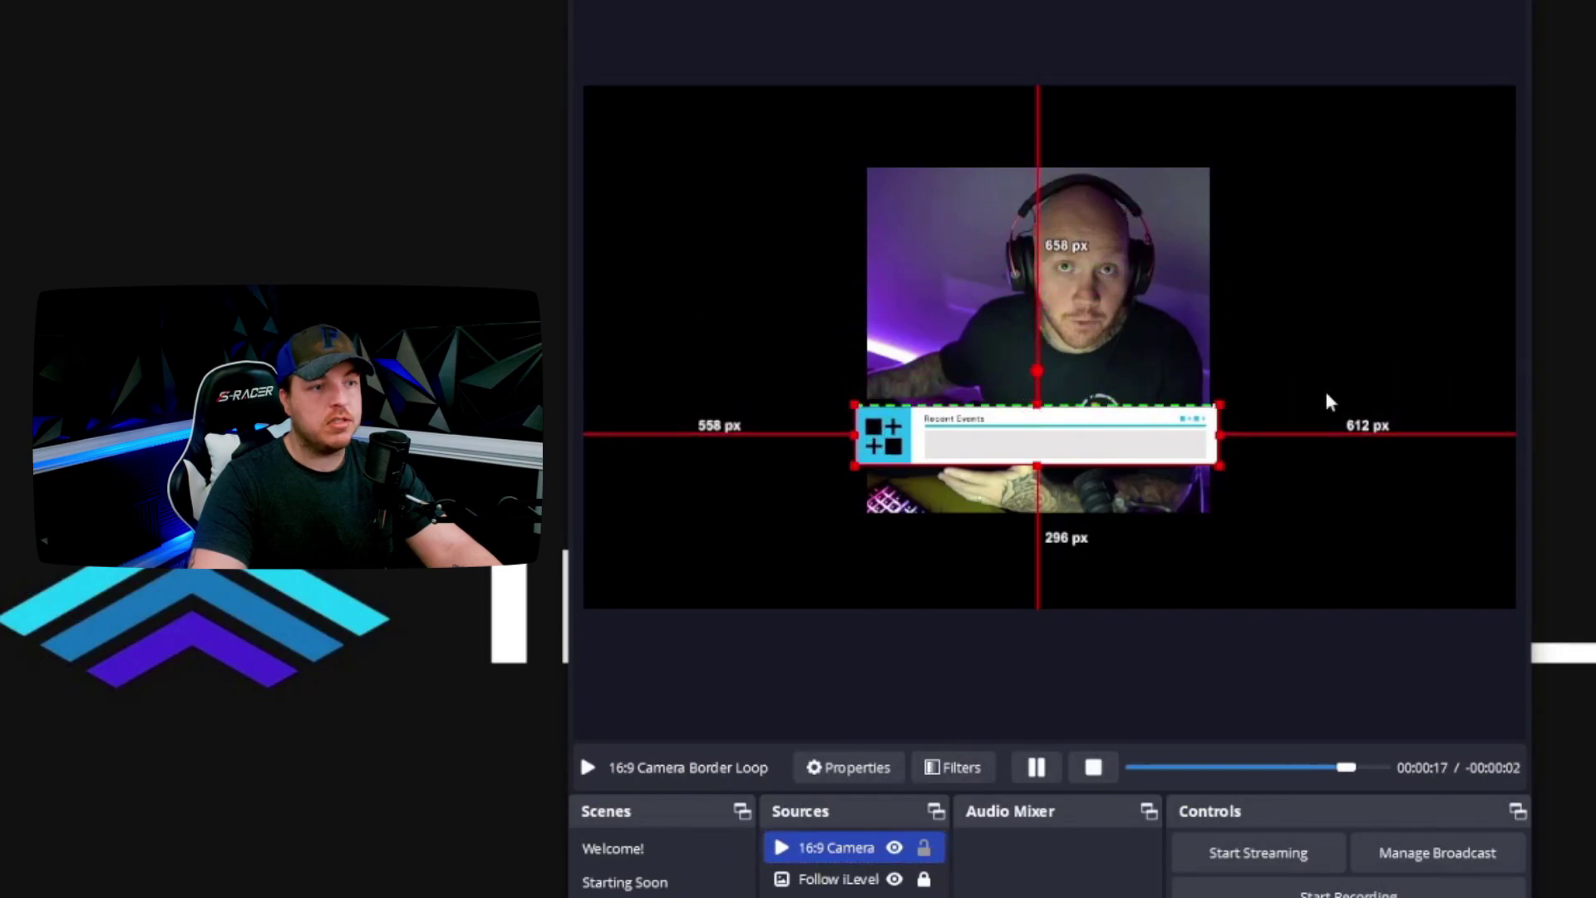
mouse_move(1094, 451)
left_mouse_down()
mouse_move(1146, 533)
mouse_move(1207, 539)
left_mouse_up()
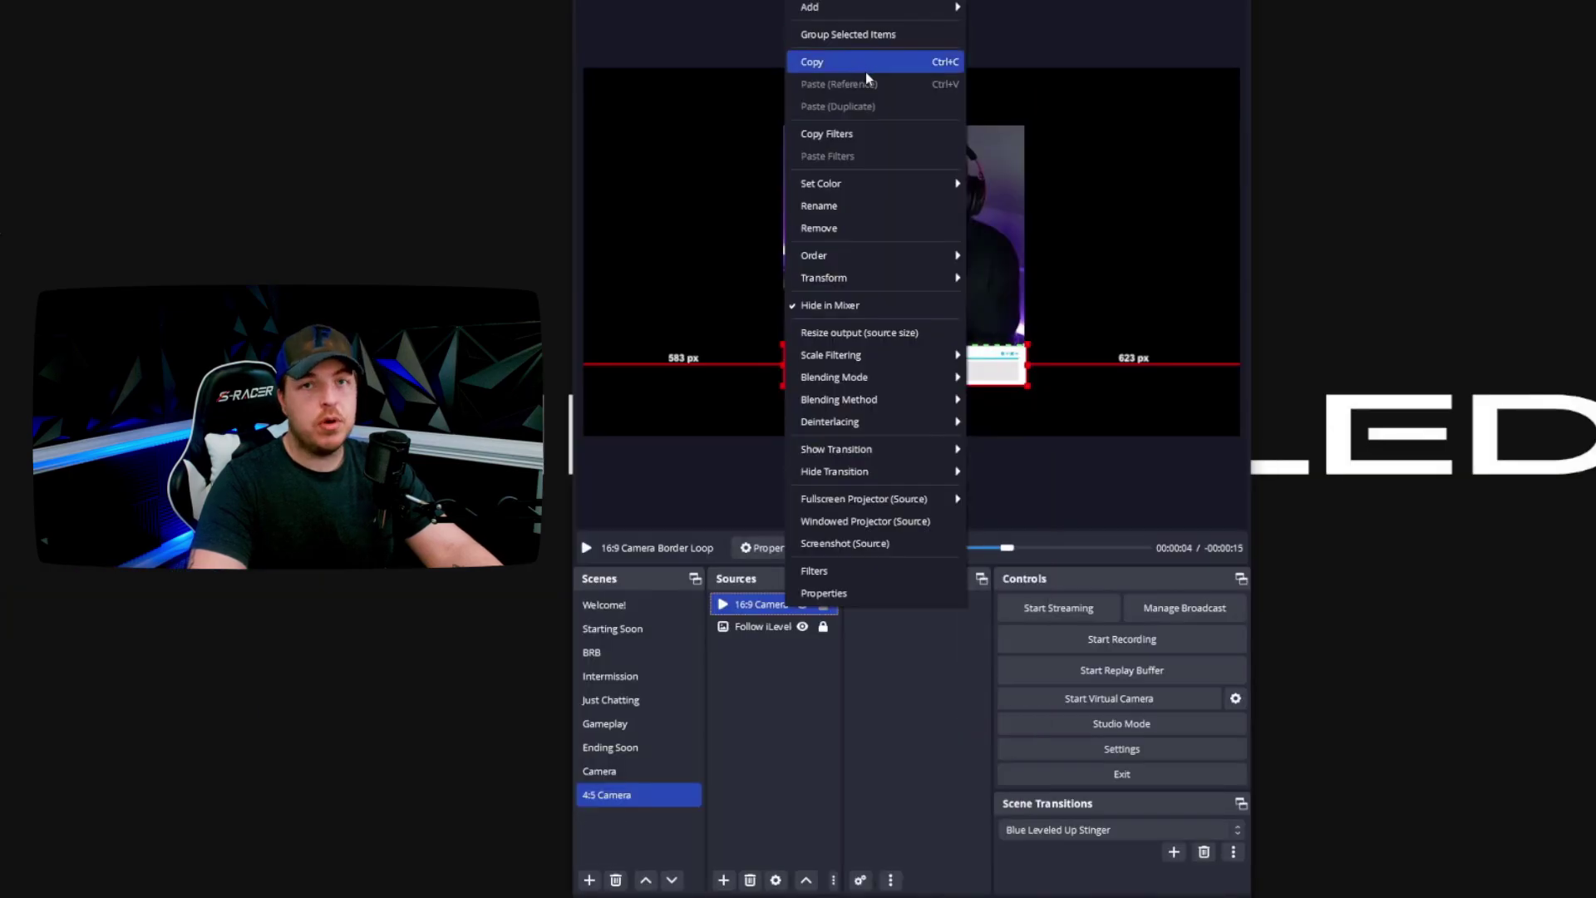
Step: Copy the cropped border overlay and paste a second copy into the scene
left_click(870, 64)
right_click(1025, 256)
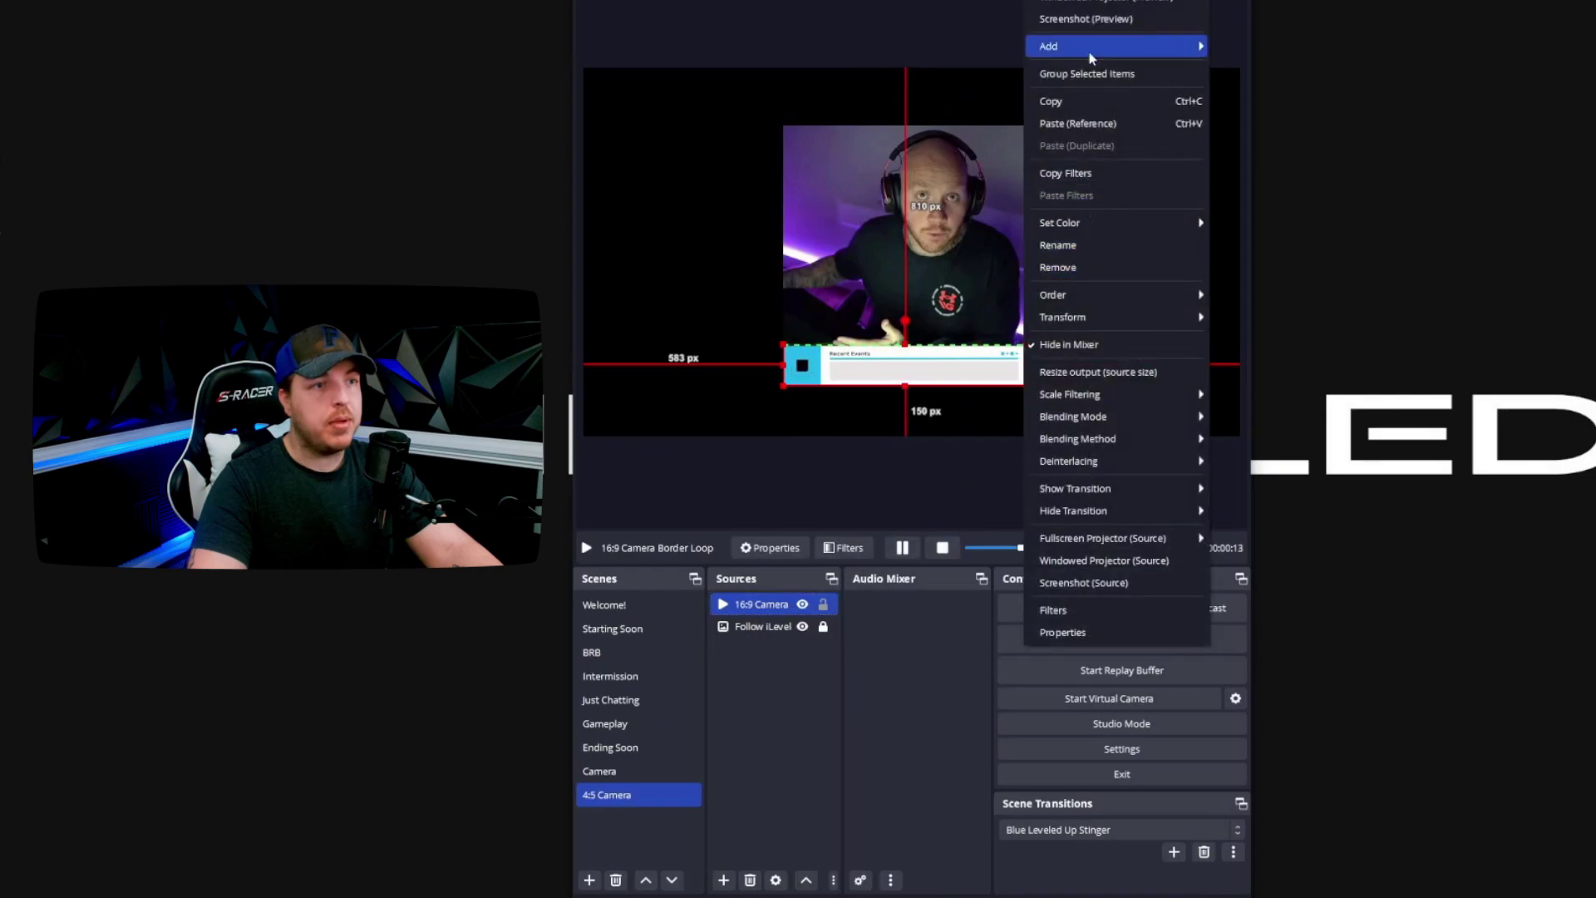
left_click(1079, 124)
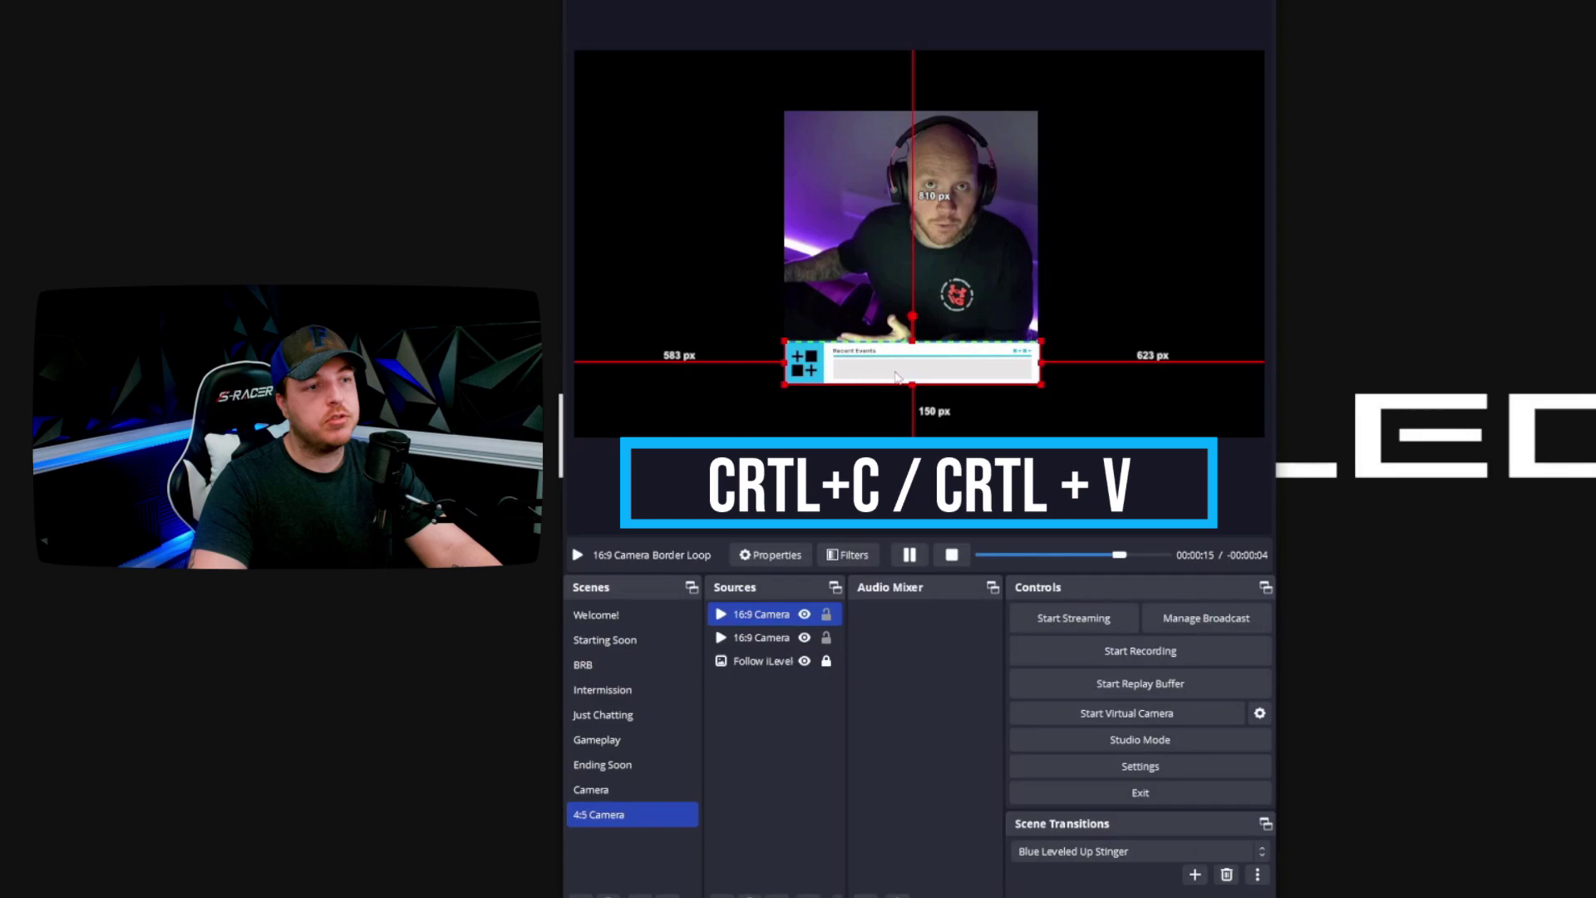
Step: Move the pasted copy up and re-crop it to show only the border's top edge
left_click_drag(896, 376, 931, 309)
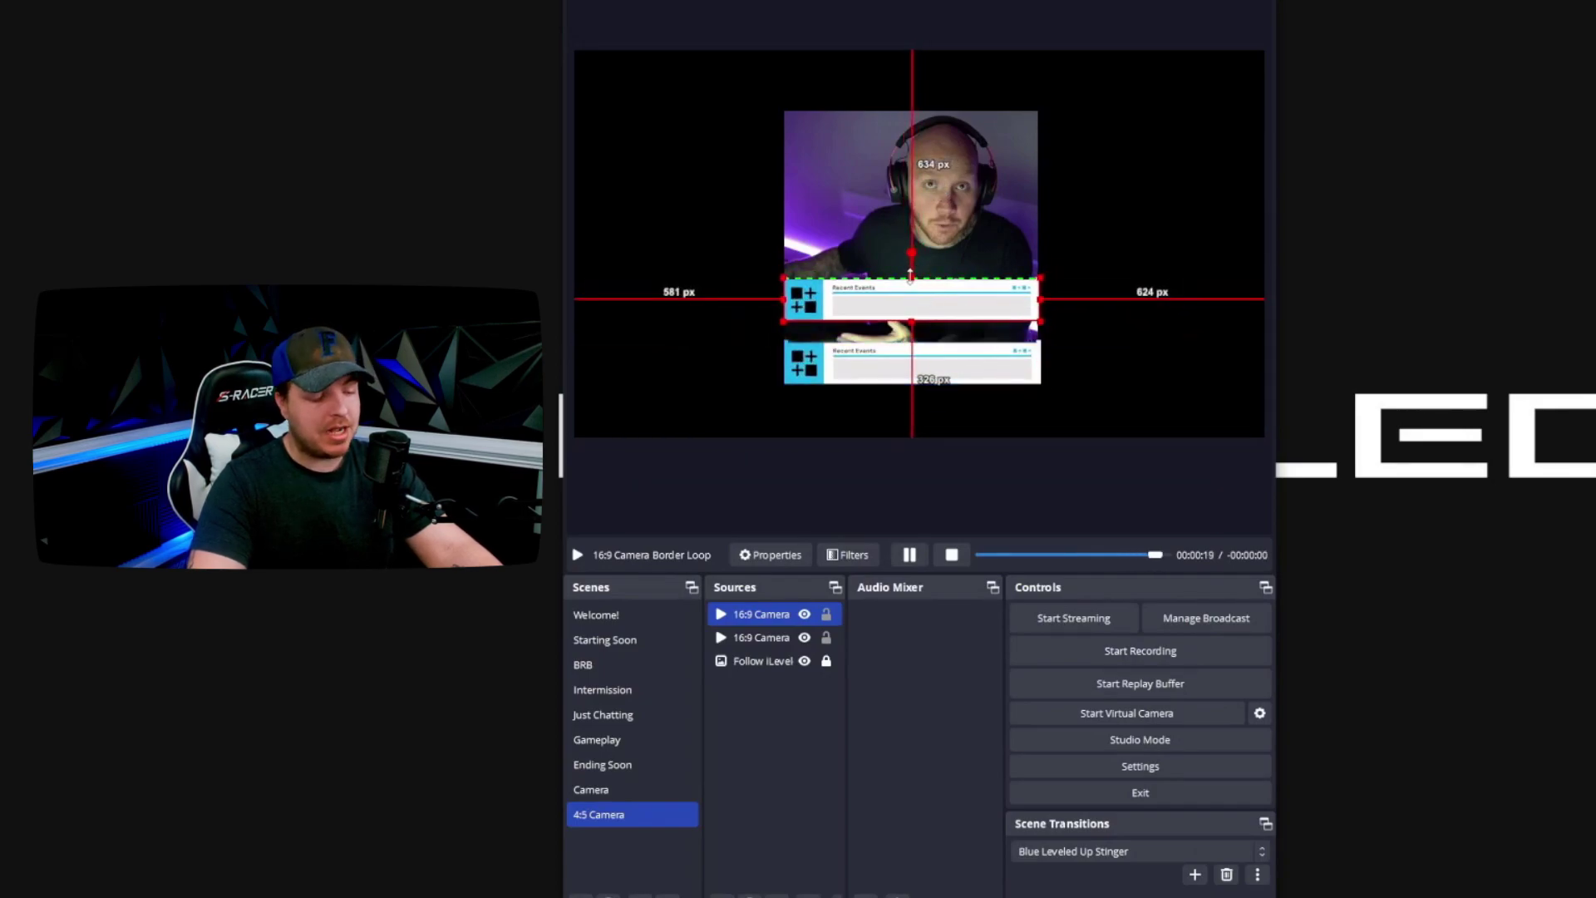
left_click_drag(908, 278, 929, 70)
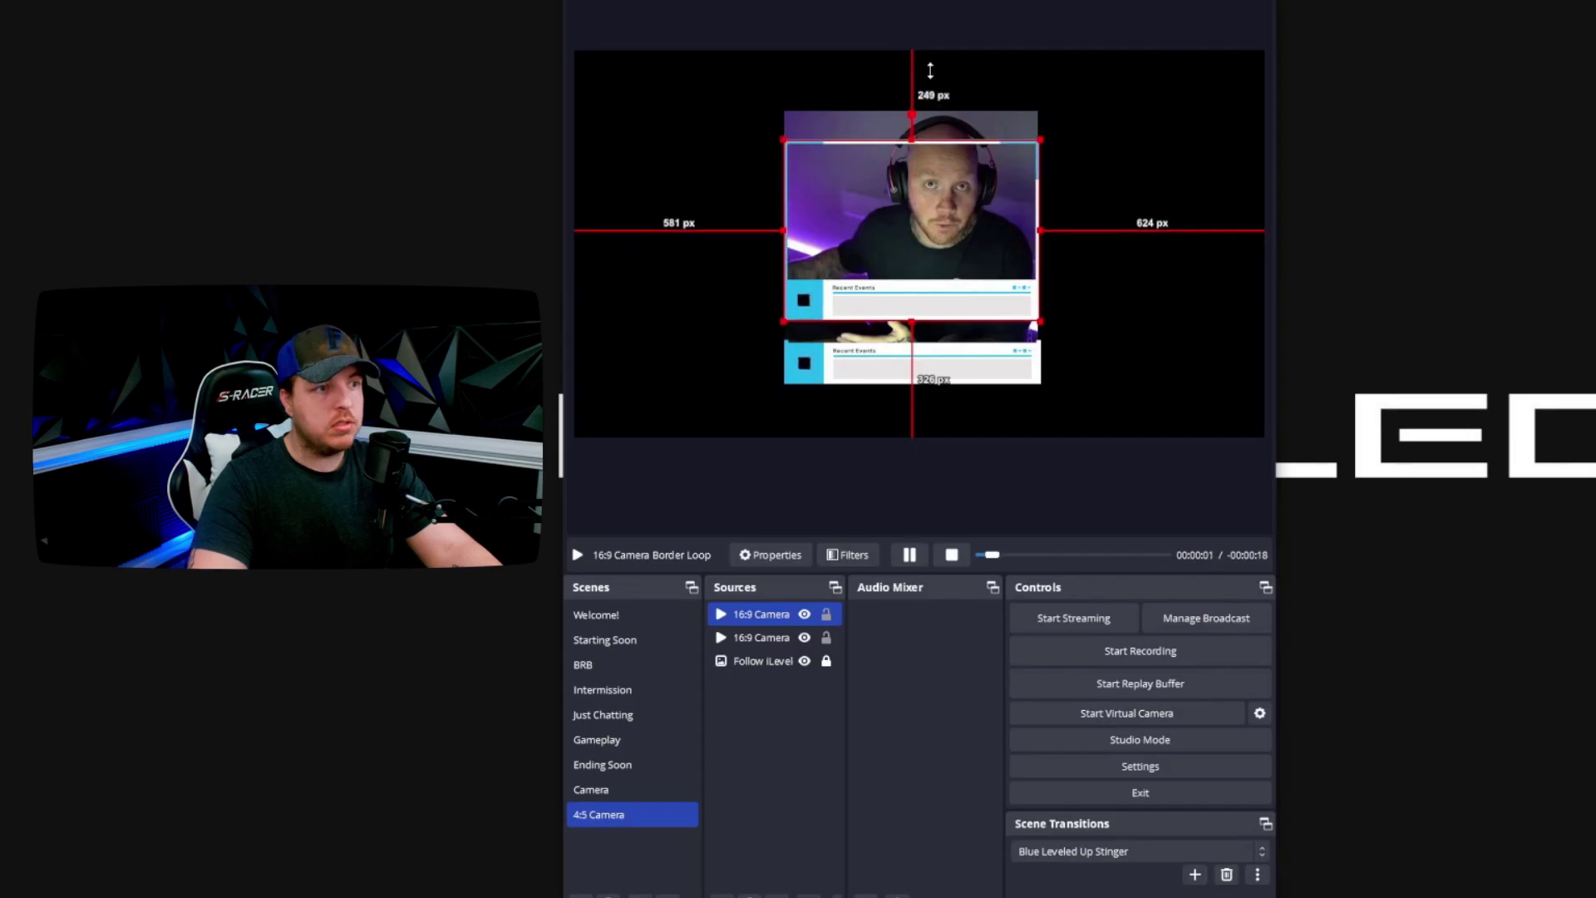
left_click_drag(913, 324, 923, 277)
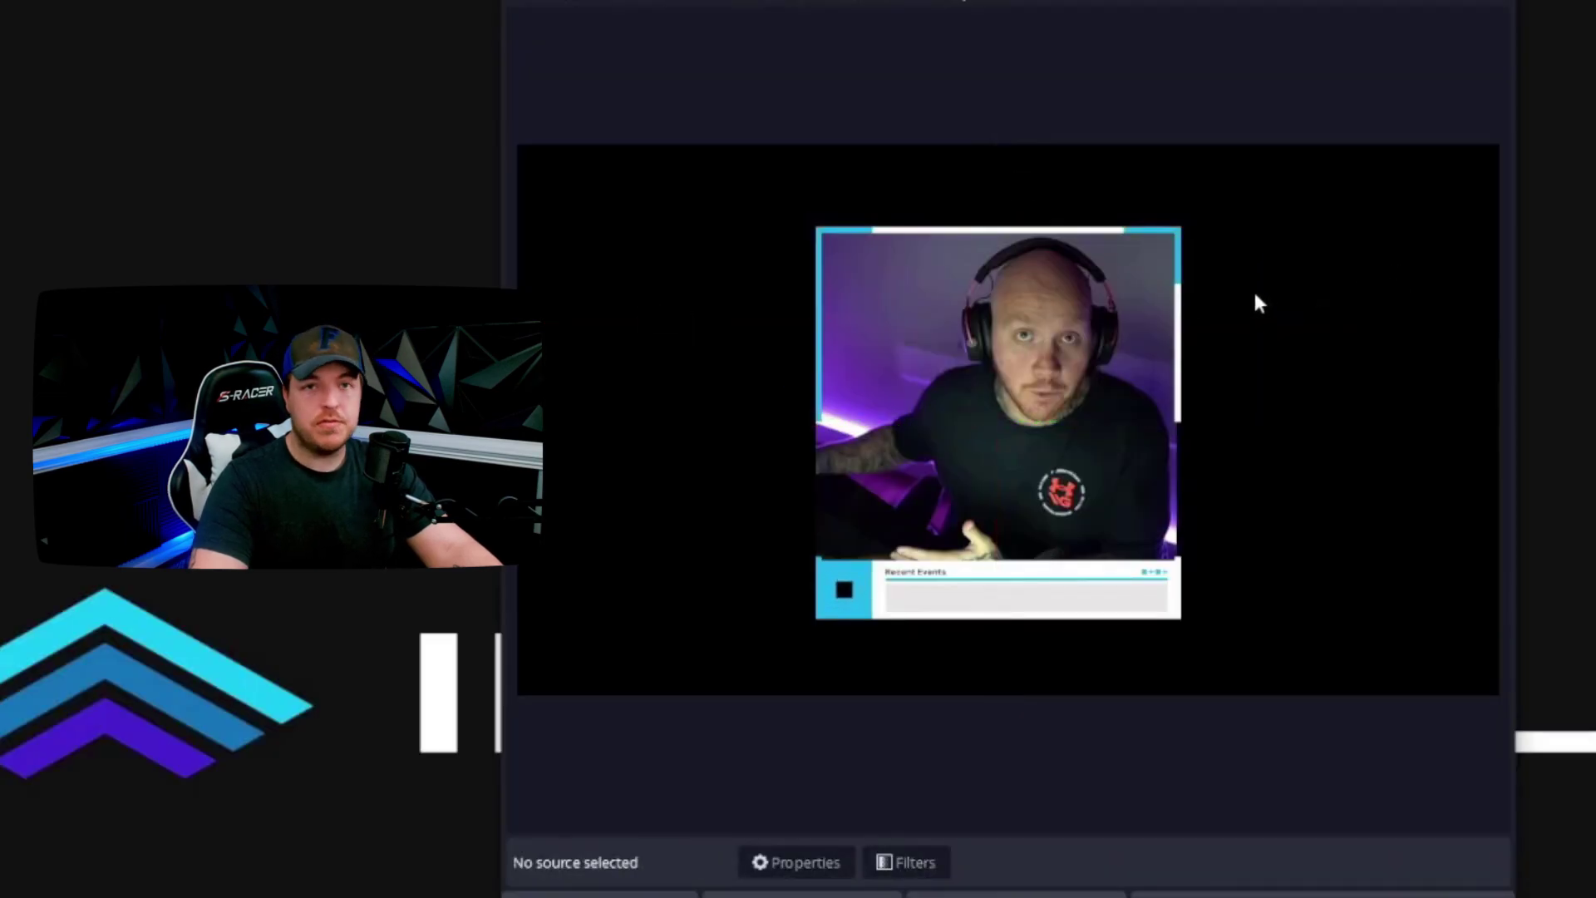
Step: Stretch the top border's sides down to the Recent Events bar, then deselect it
left_click(1041, 323)
left_click(1366, 364)
left_click(1081, 389)
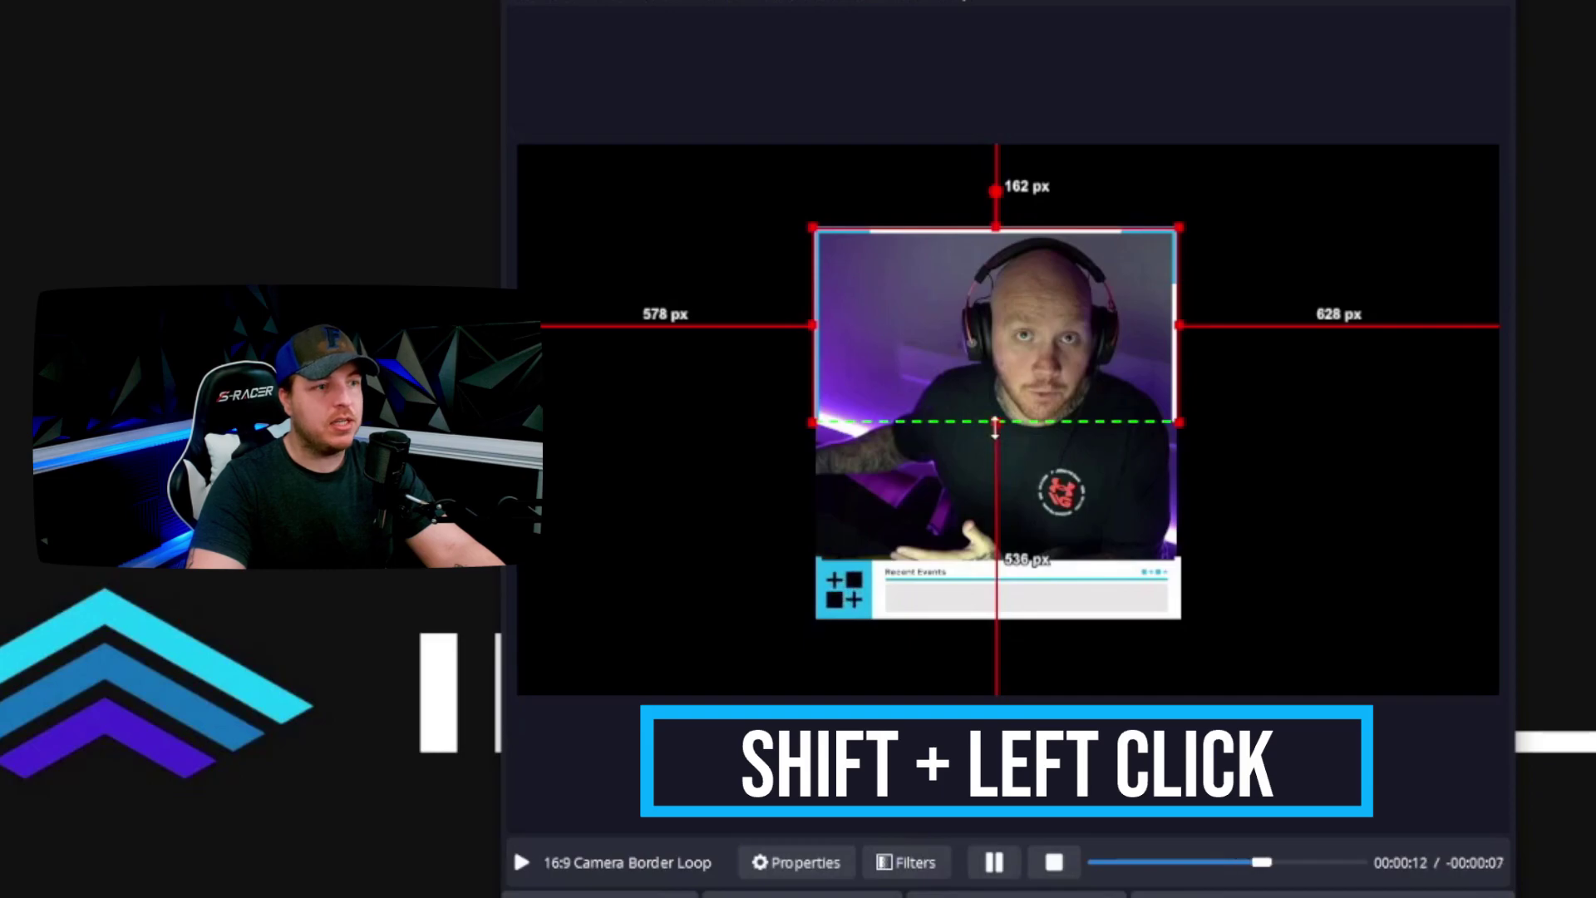
left_click_drag(1000, 426, 1022, 564)
left_click(1322, 330)
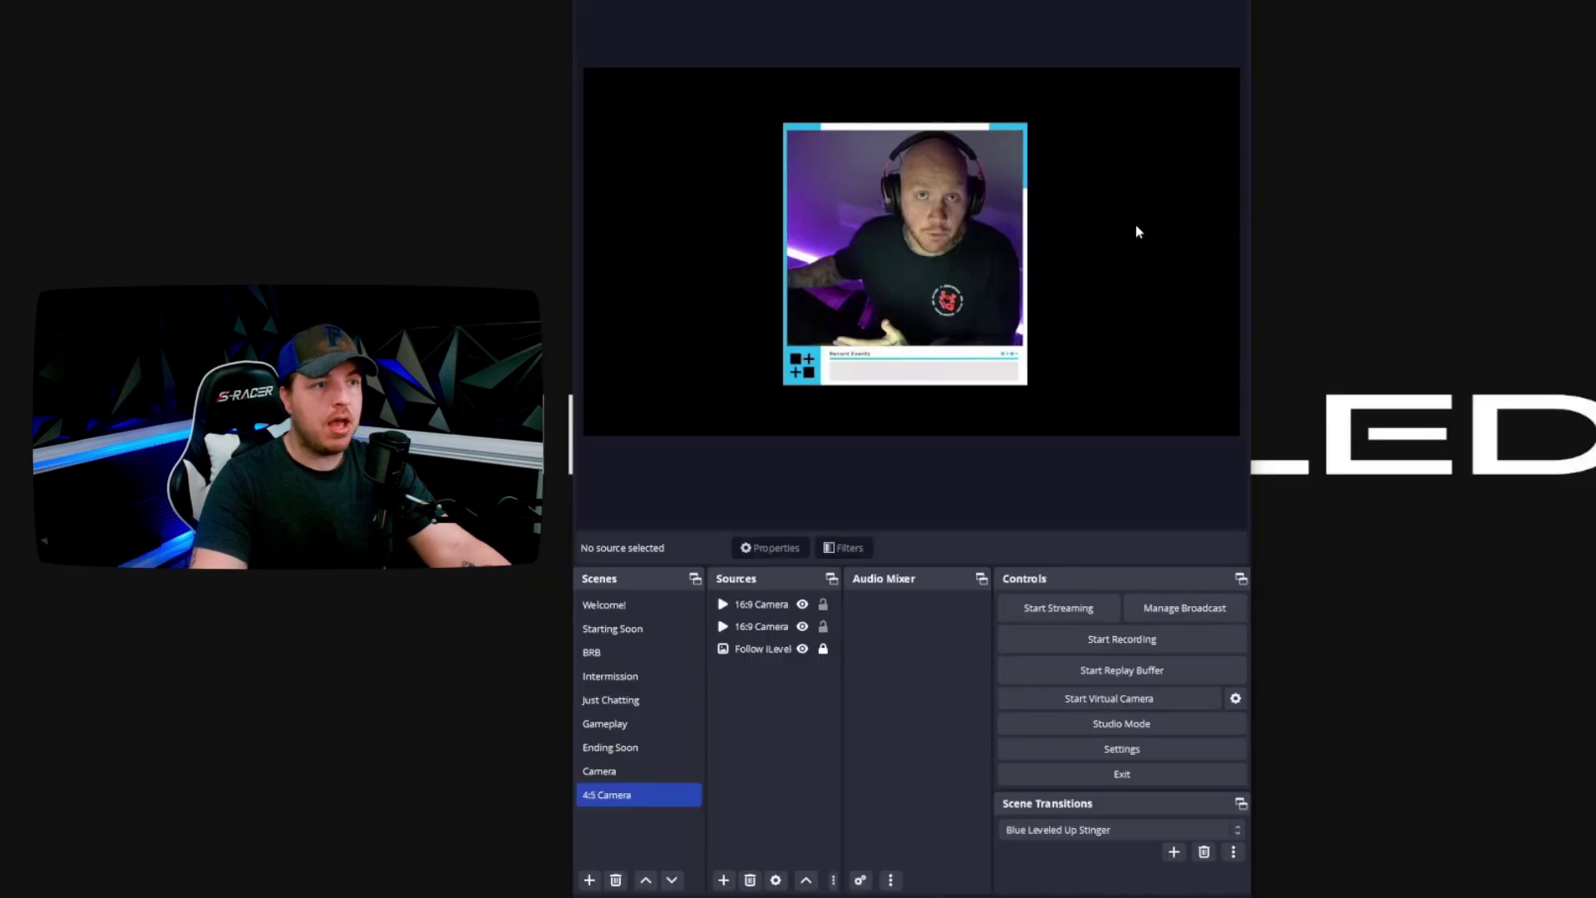